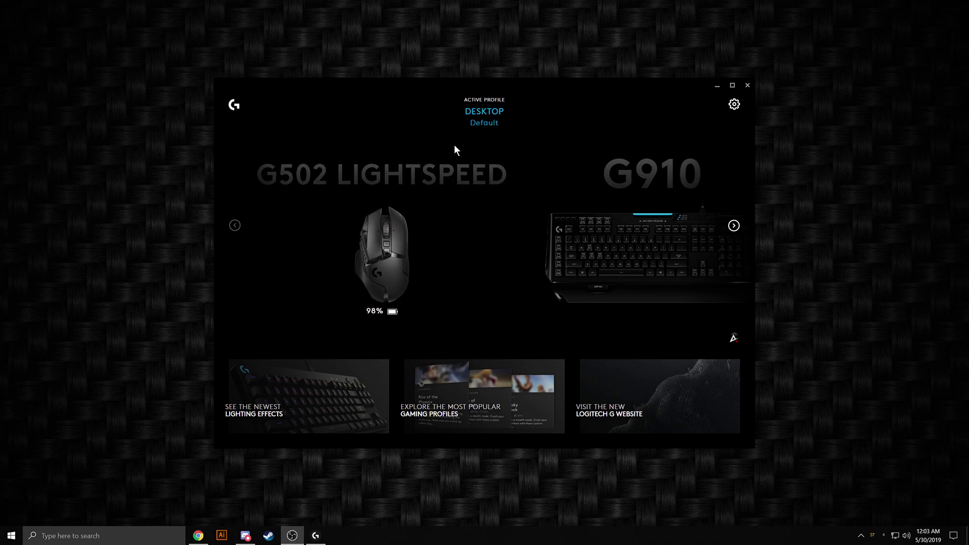
# Step: Open Games & Applications from the DESKTOP active-profile name
pyautogui.click(484, 114)
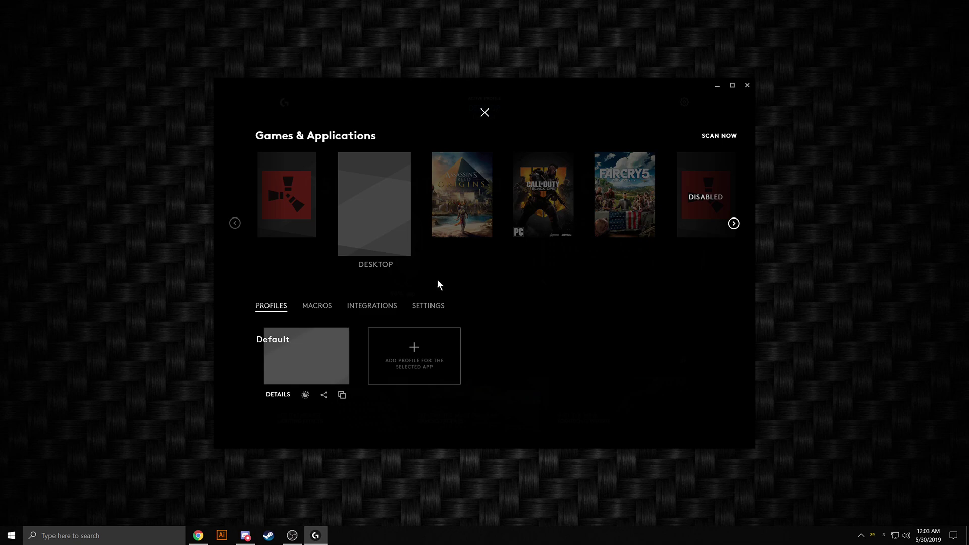
# Step: Select the Rust game, make RustClient Default active, and open its Lua scripting page
pyautogui.click(286, 201)
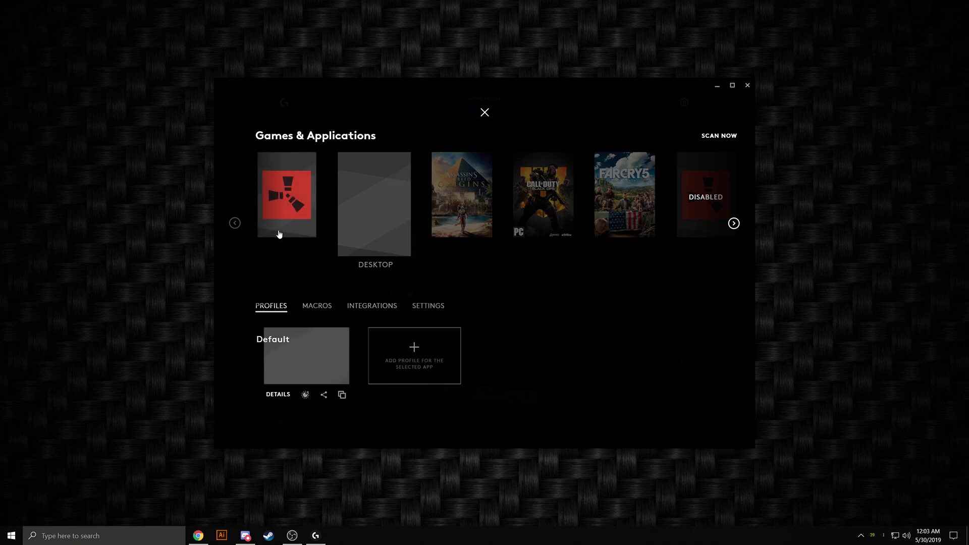
pyautogui.click(287, 217)
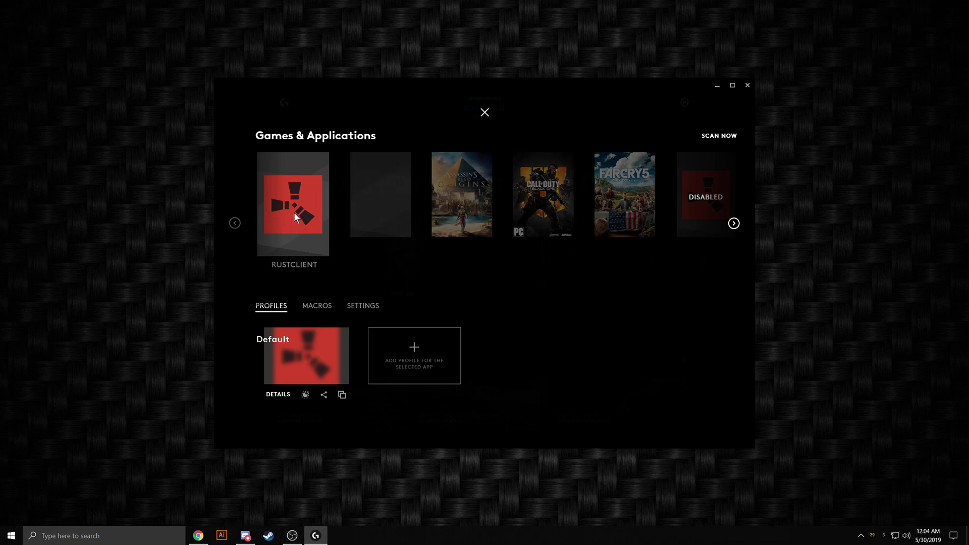
pyautogui.click(733, 223)
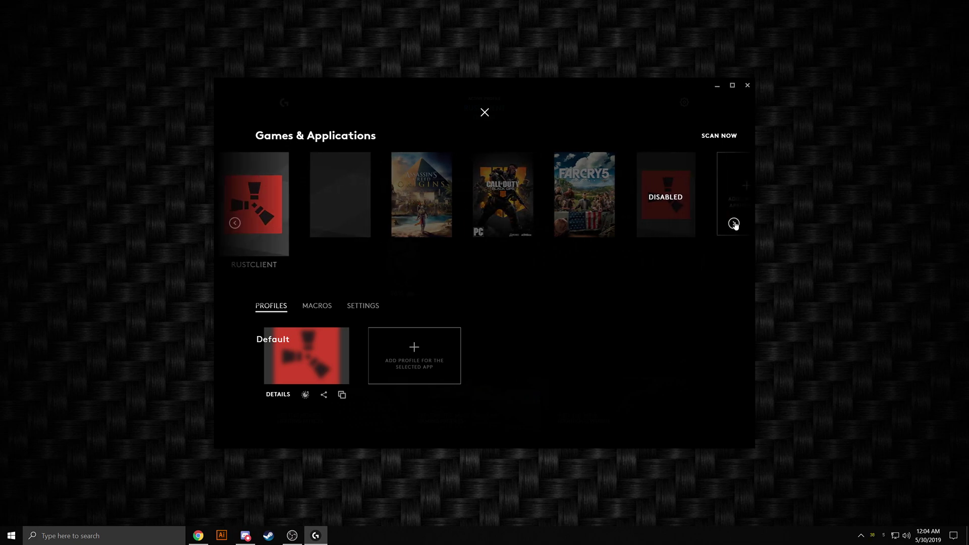
pyautogui.click(734, 223)
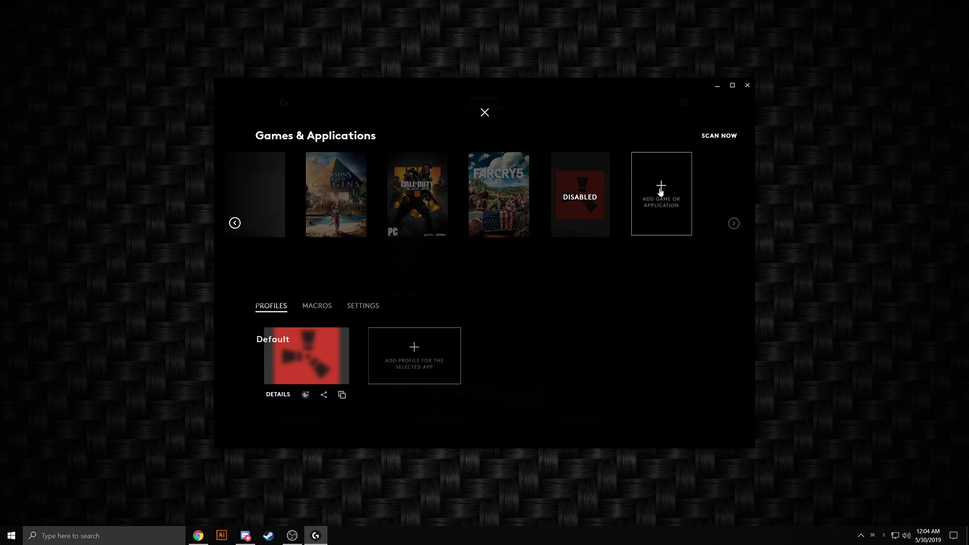
pyautogui.click(234, 222)
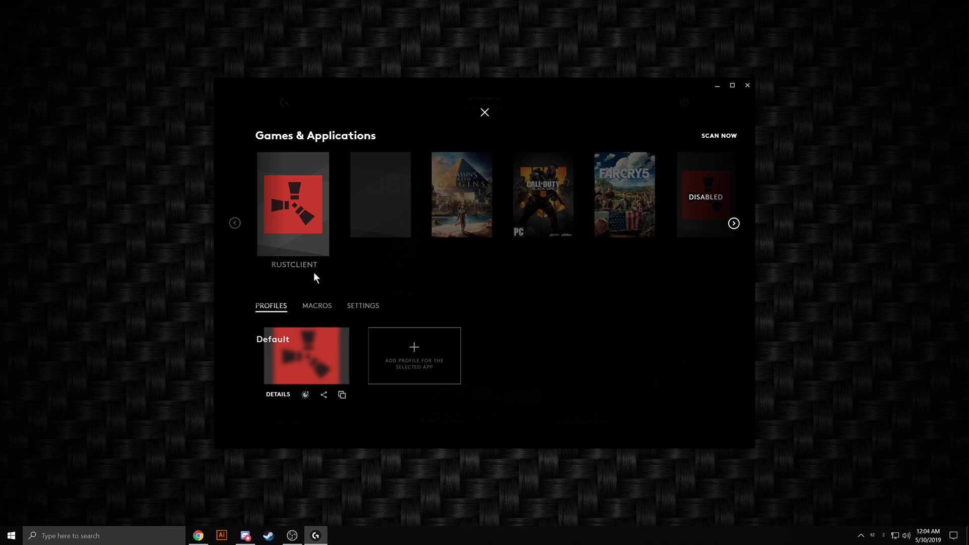
pyautogui.click(305, 394)
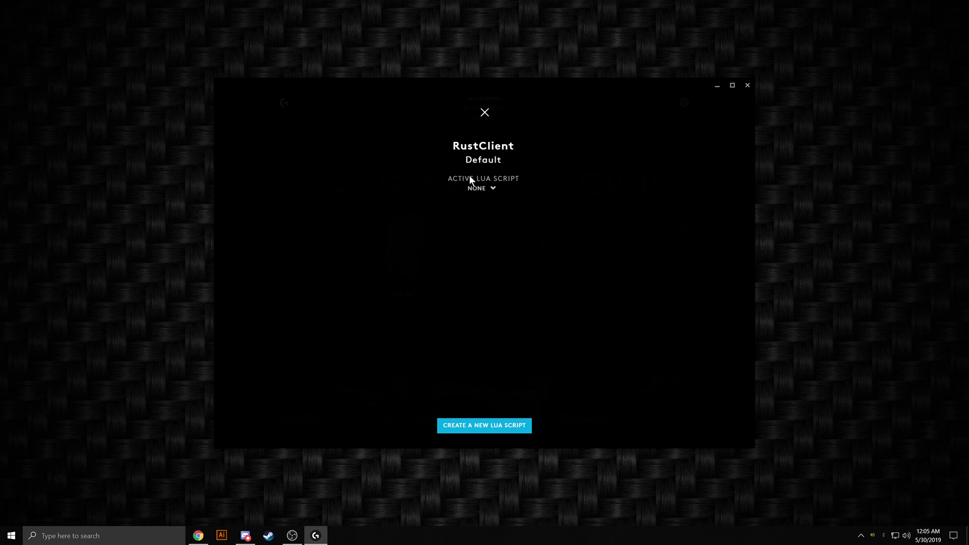
# Step: Create a new Lua script named 'ADS' for RustClient Default and open it for editing
pyautogui.click(493, 190)
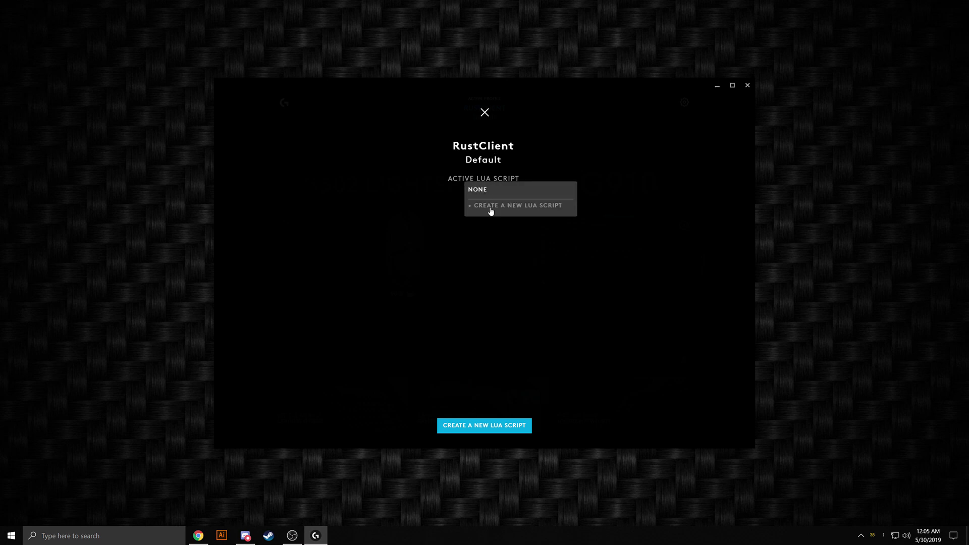
pyautogui.click(497, 206)
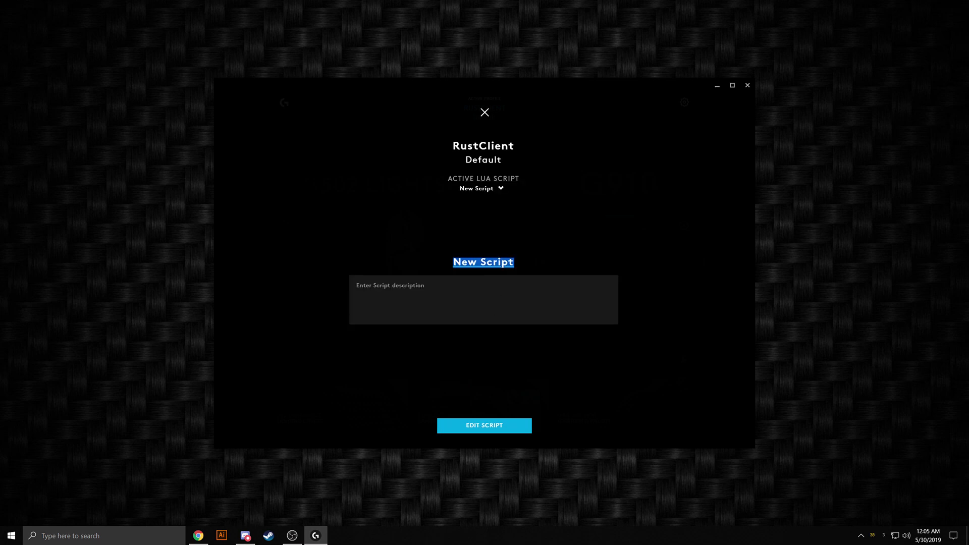
pyautogui.write('ADS')
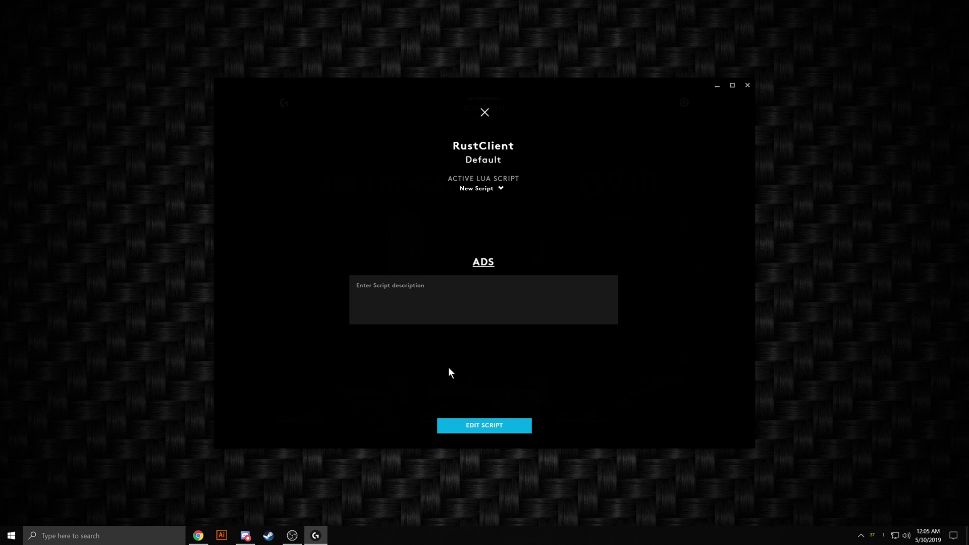
pyautogui.click(488, 237)
pyautogui.click(482, 427)
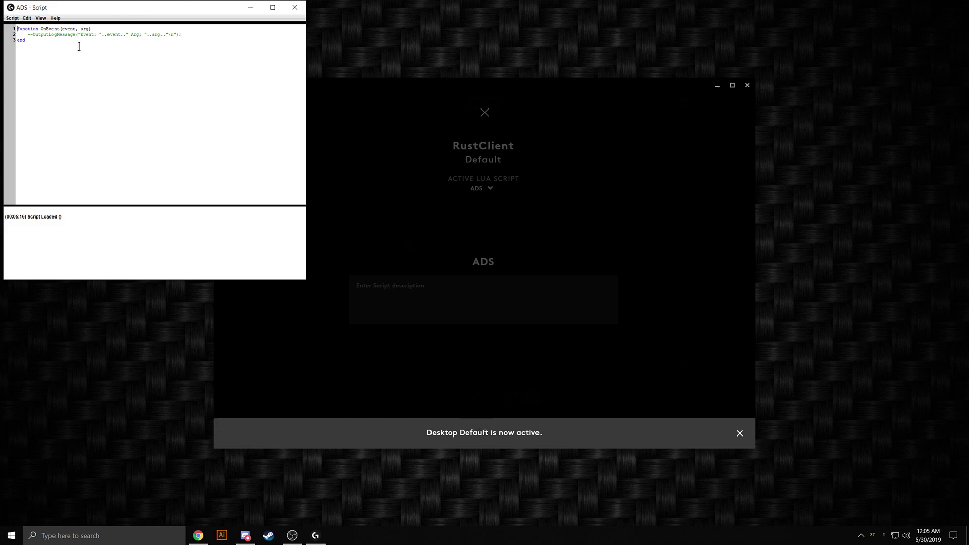
# Step: Replace the template code with the OnEvent script copied from the browser
pyautogui.moveTo(25, 40); pyautogui.dragTo(6, 28)
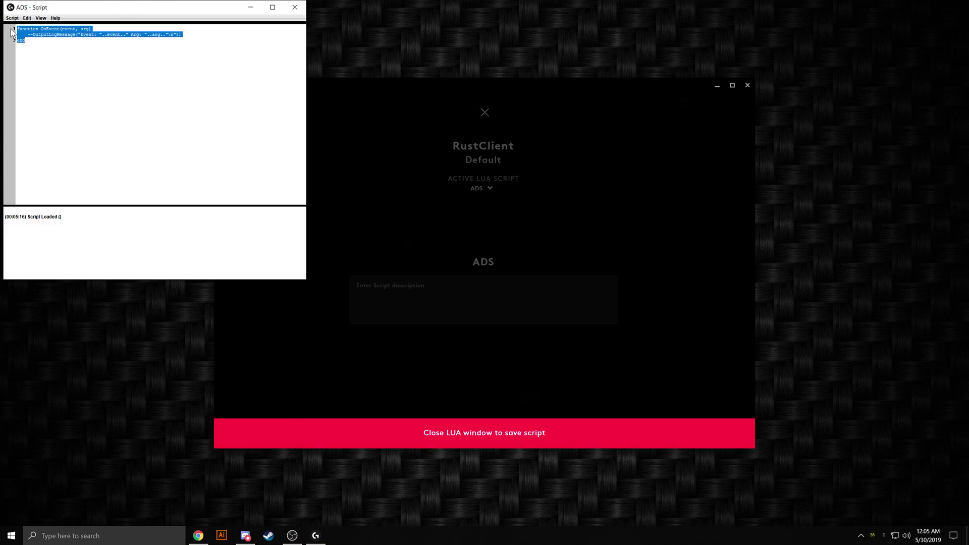
pyautogui.press('Delete')
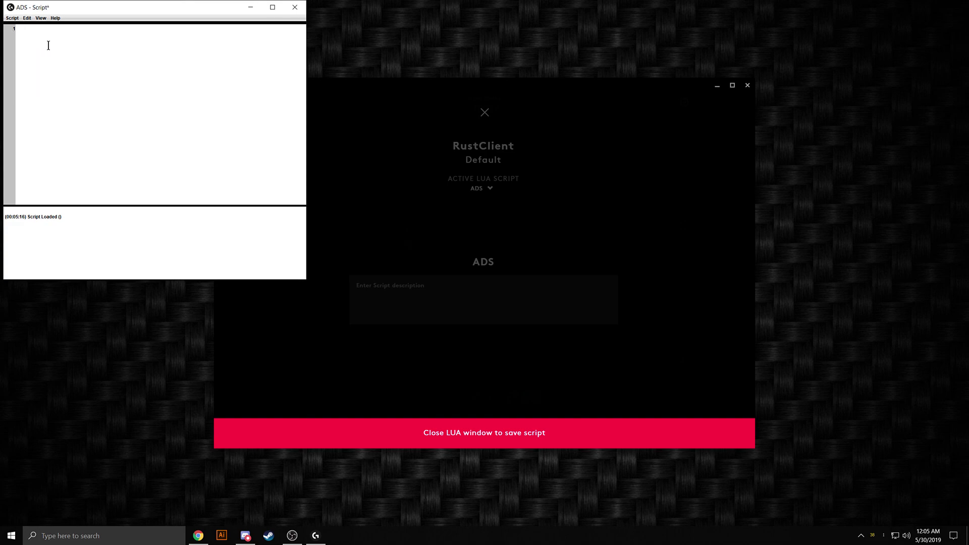
pyautogui.click(198, 536)
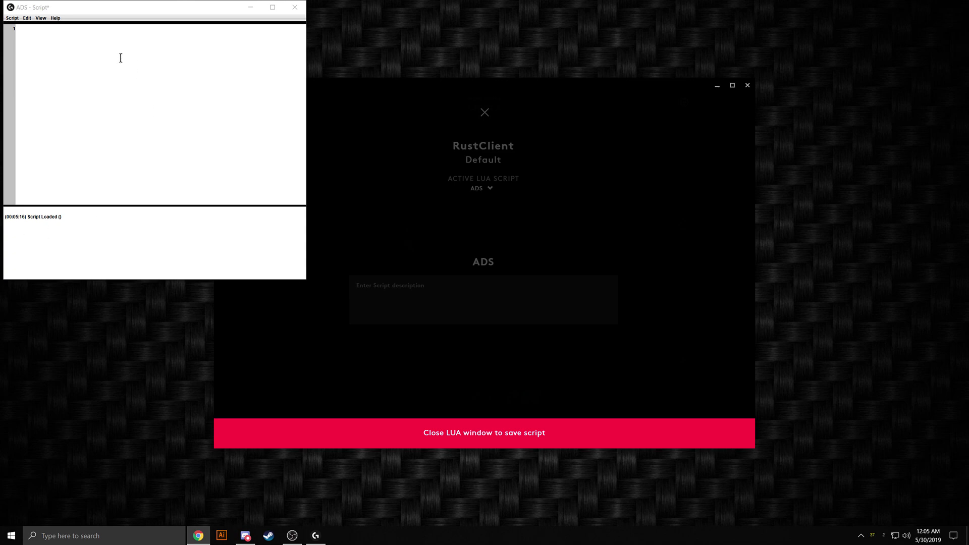
pyautogui.click(63, 34)
pyautogui.write('function OnEvent(event, gkey, family)     if event == "MOUSE_BUTTON_PRESSED" and gkey == 2 then         PlayMacro("DPI Down")     elseif event == "MOUSE_BUTTON_RELEASED" and gkey == 2 then         PlayMacro("DPI Up")     end end')
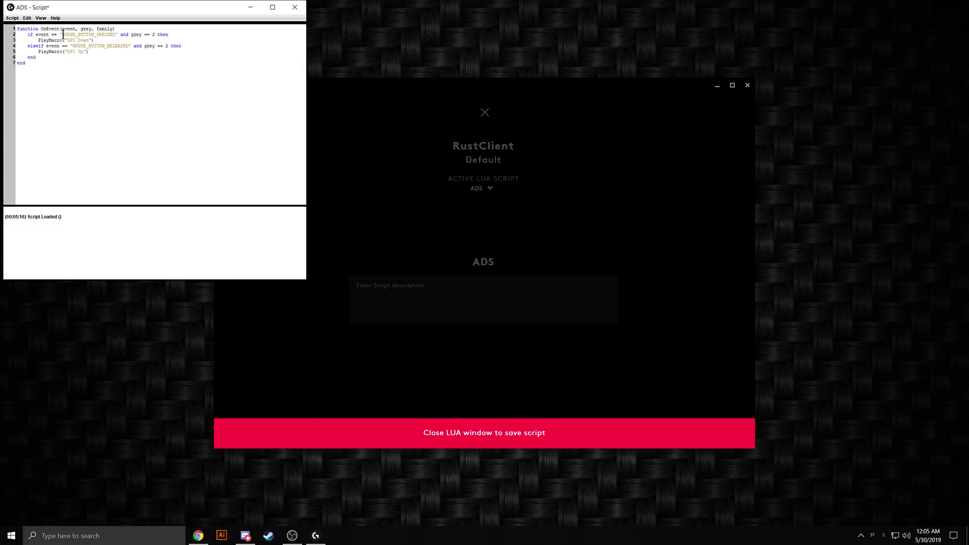
# Step: Save the ADS script via Script > Save and close the Lua editor
pyautogui.click(12, 19)
pyautogui.click(20, 30)
pyautogui.click(295, 7)
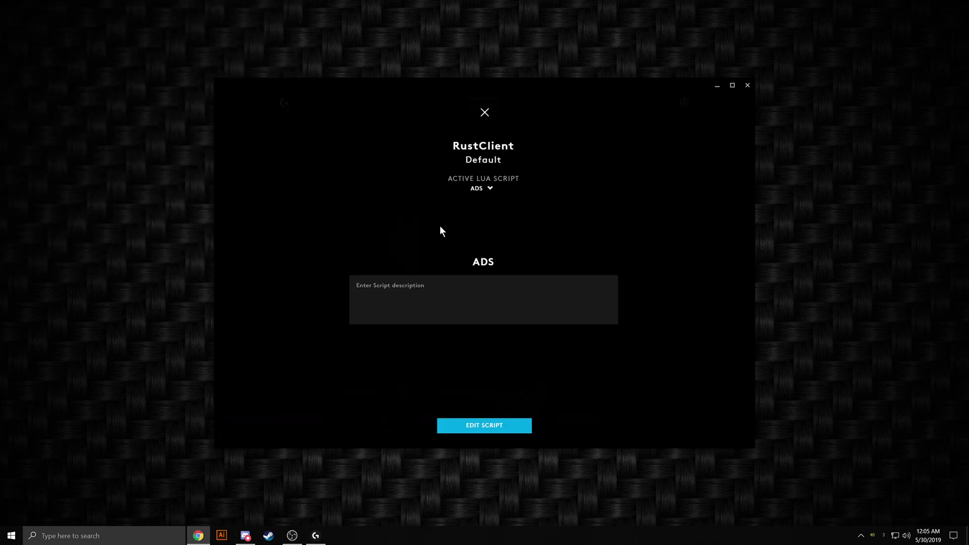
# Step: Keep ADS as the active Lua script and reactivate the RustClient profile
pyautogui.click(489, 190)
pyautogui.click(482, 202)
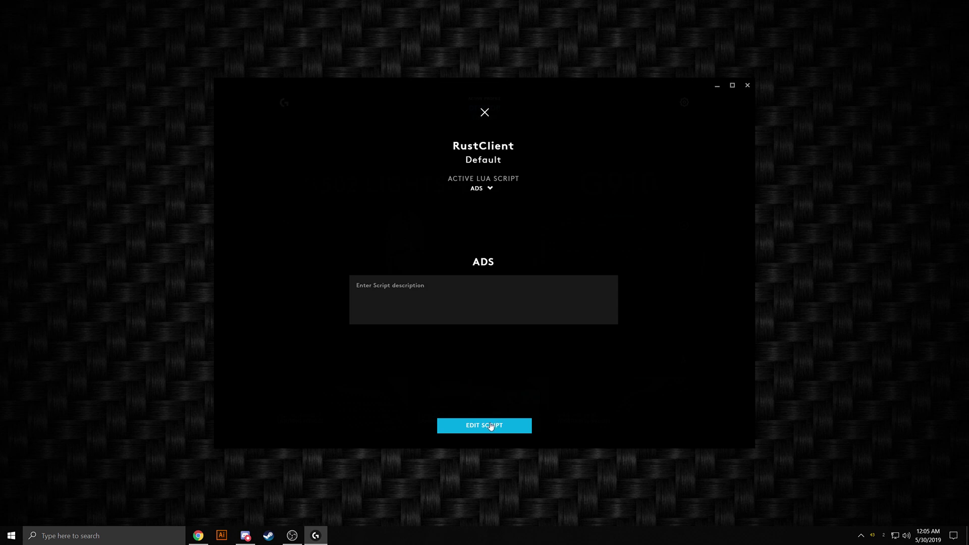
pyautogui.click(484, 113)
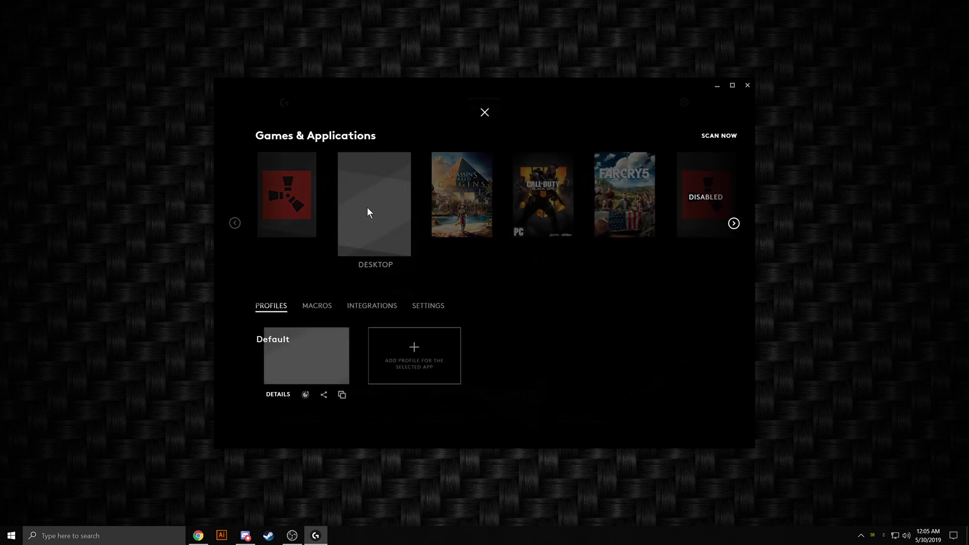
pyautogui.click(299, 211)
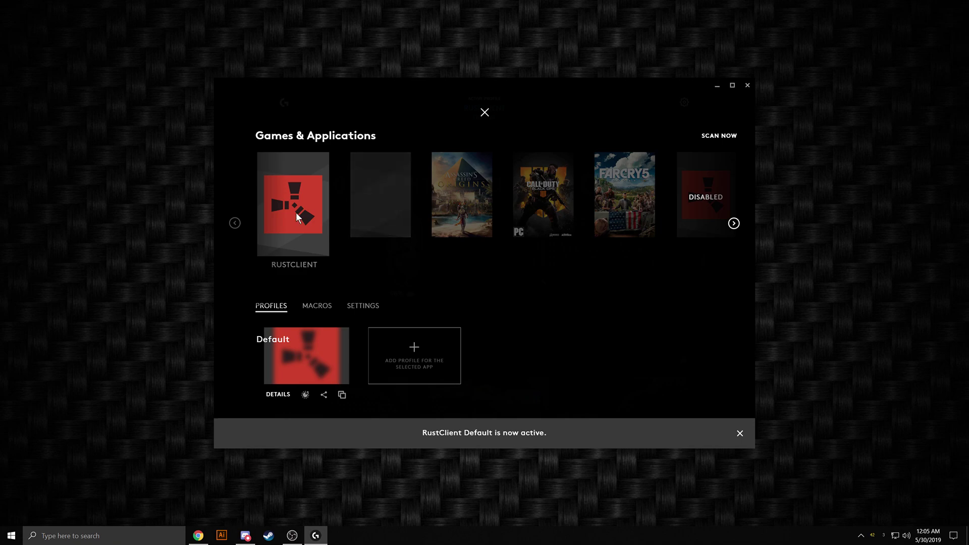
pyautogui.click(364, 208)
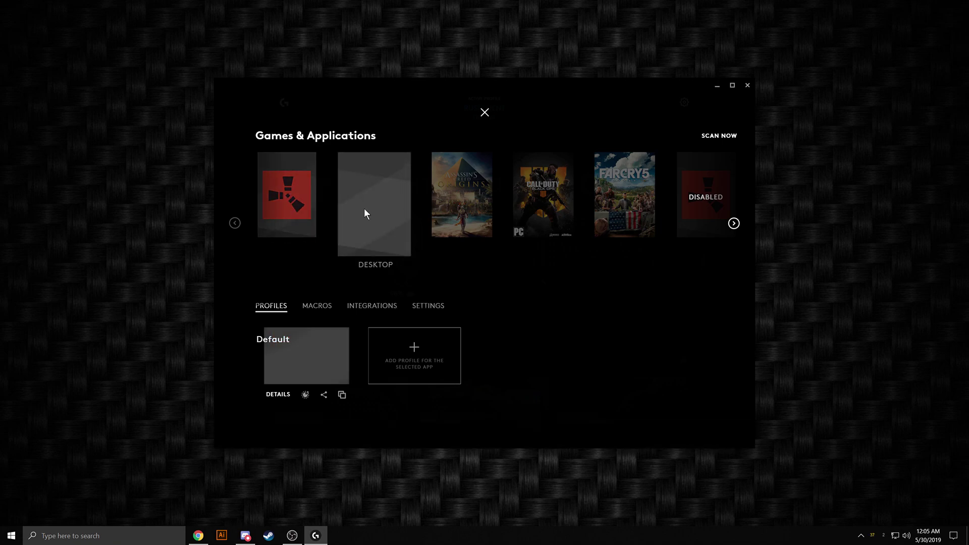
pyautogui.click(305, 229)
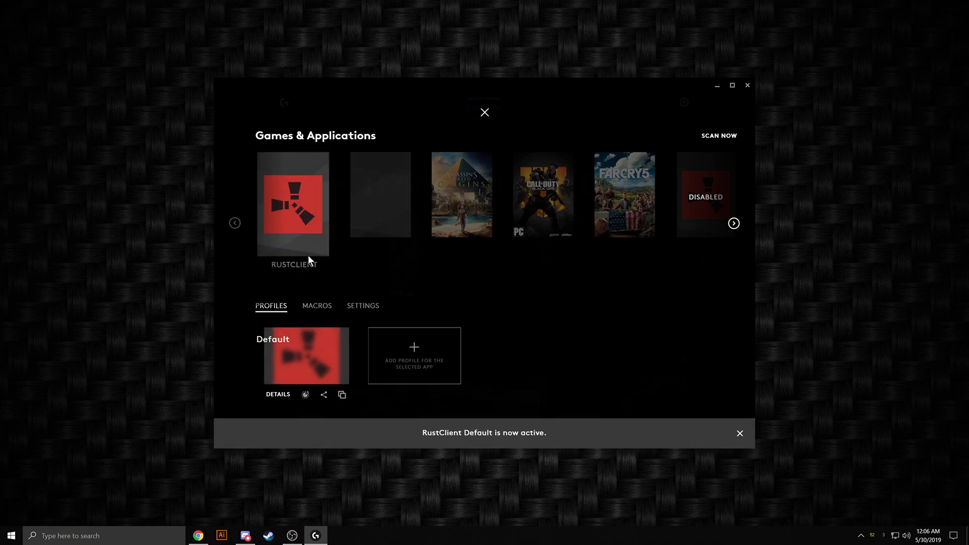
# Step: Check ADS in RustClient's Lua script details, then view RustClient's macro list
pyautogui.click(305, 395)
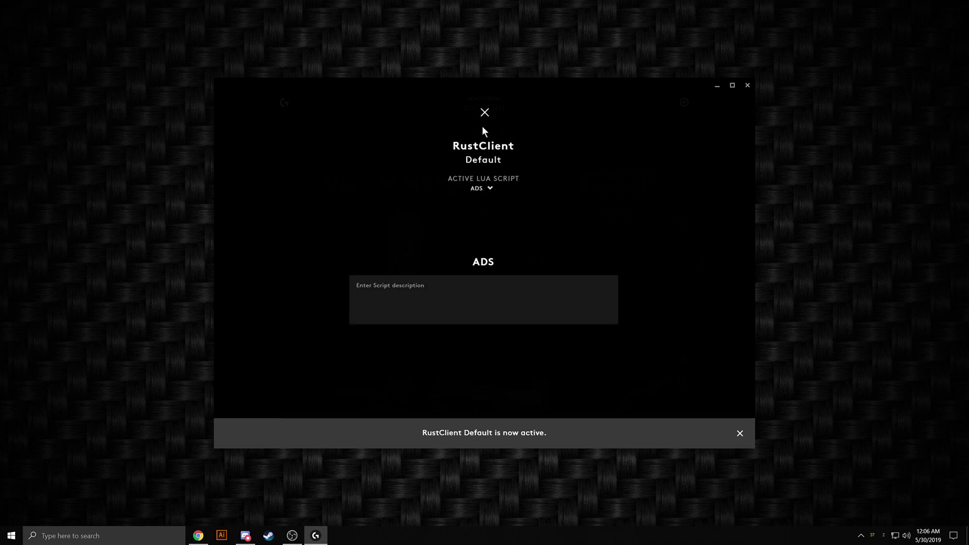
pyautogui.click(485, 112)
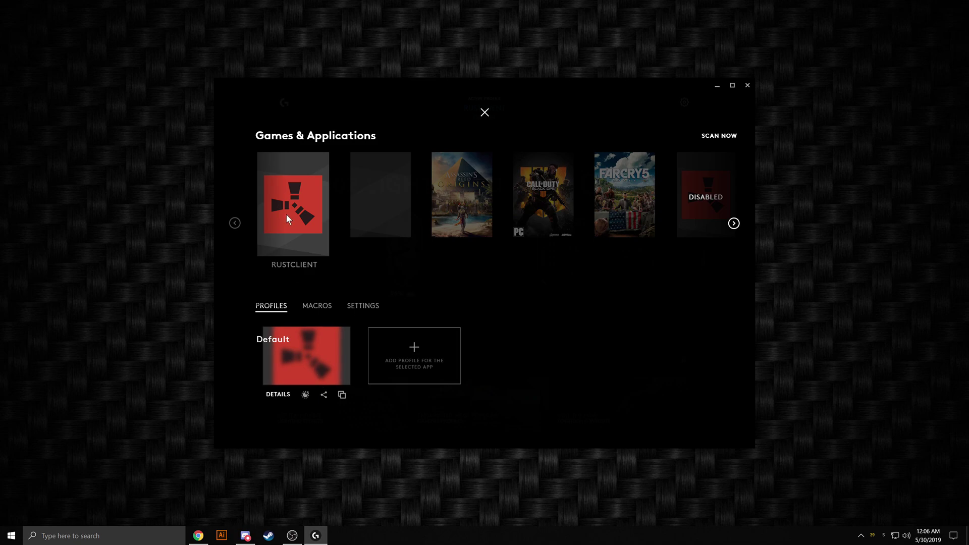
pyautogui.click(305, 395)
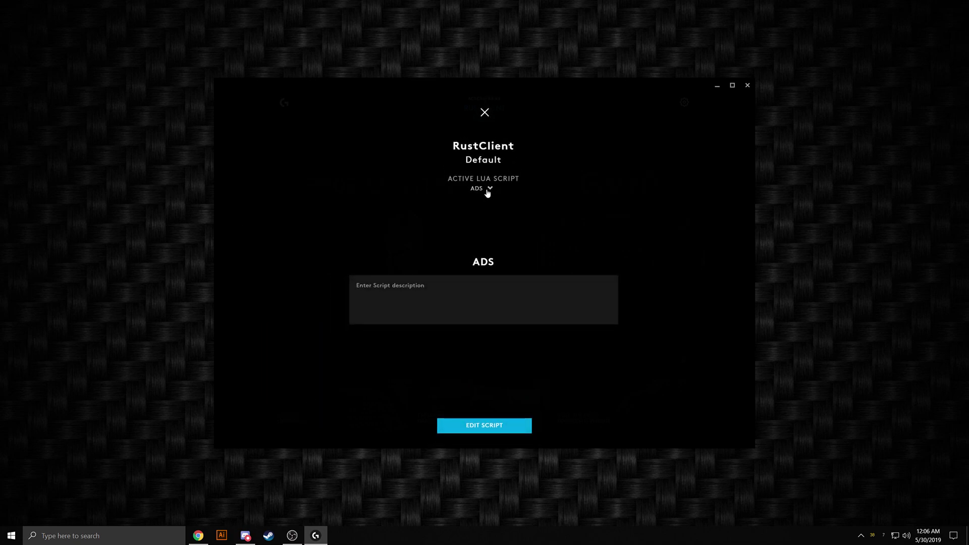
pyautogui.click(485, 112)
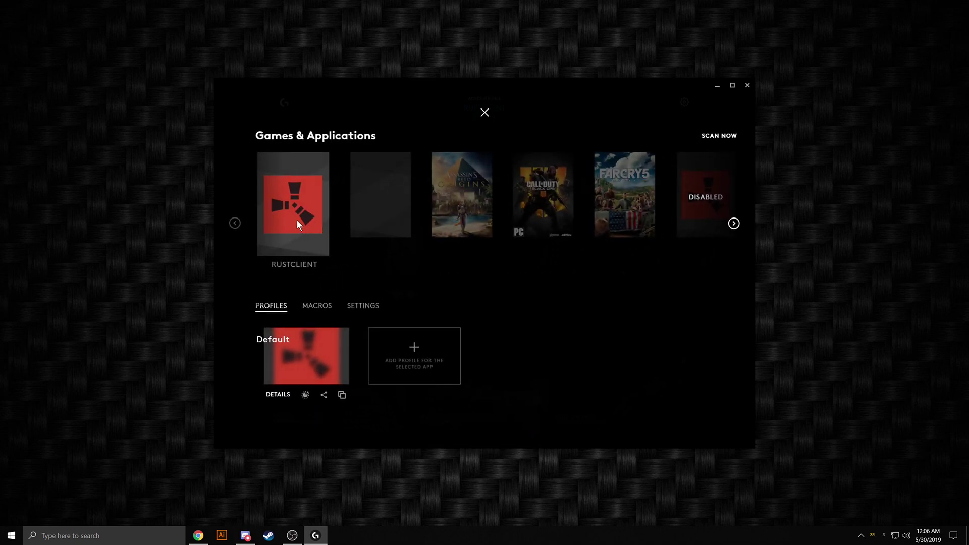
pyautogui.click(314, 308)
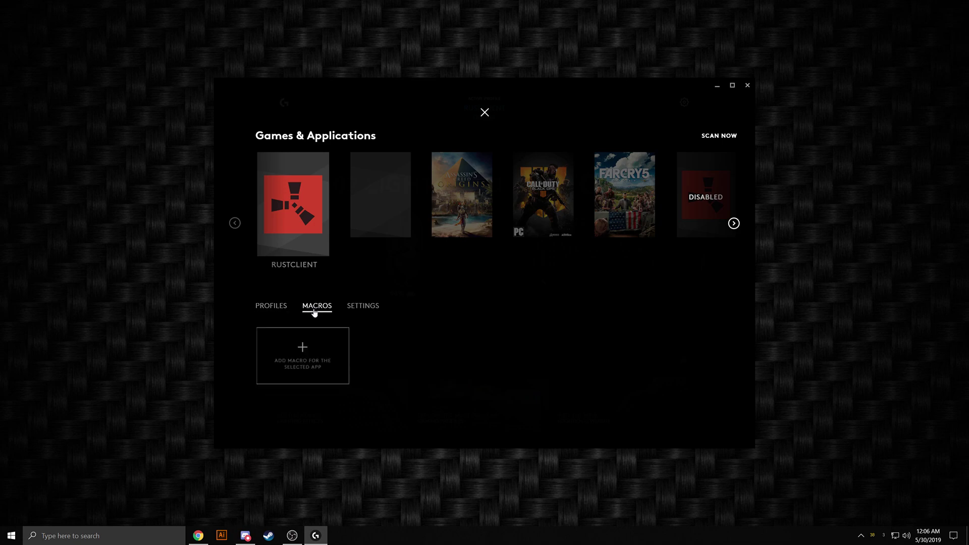
# Step: Create and save a No Repeat macro 'DPI Down' with the System > Mouse > DPI Down step
pyautogui.click(302, 352)
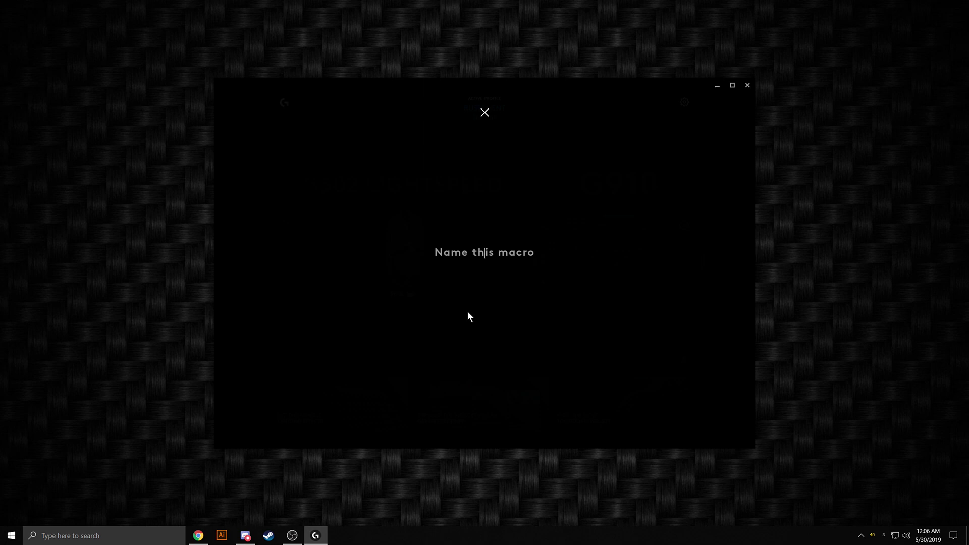
pyautogui.write('DPI ')
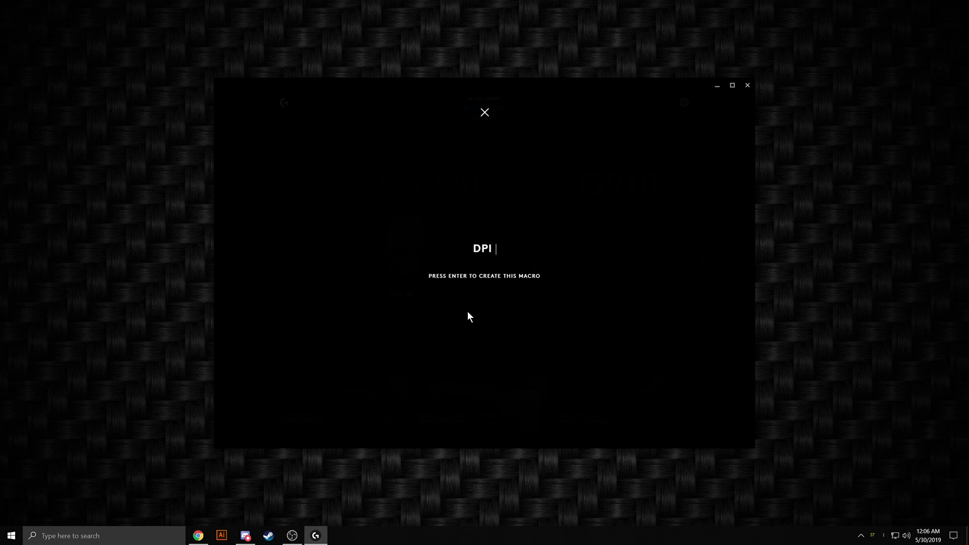
pyautogui.write('Down')
pyautogui.press('Return')
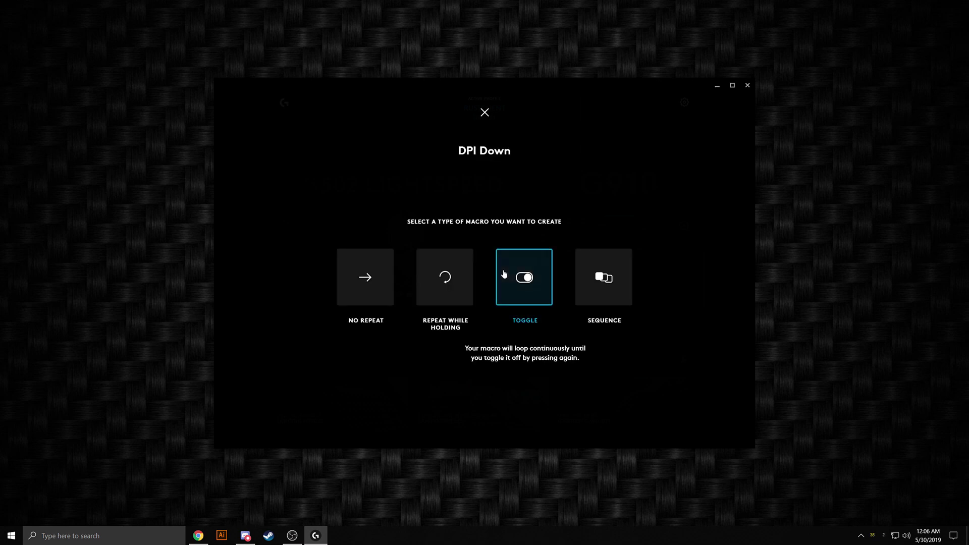
pyautogui.click(370, 282)
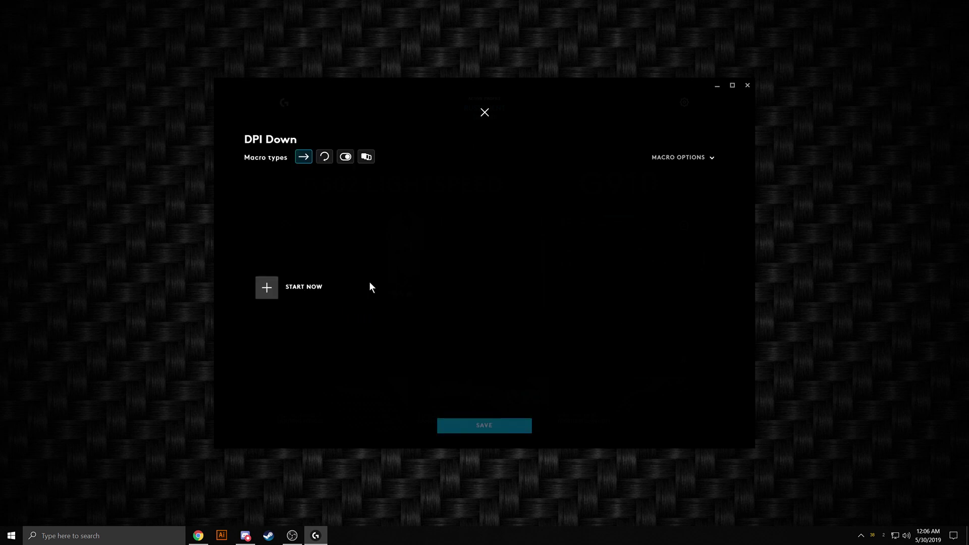
pyautogui.click(275, 290)
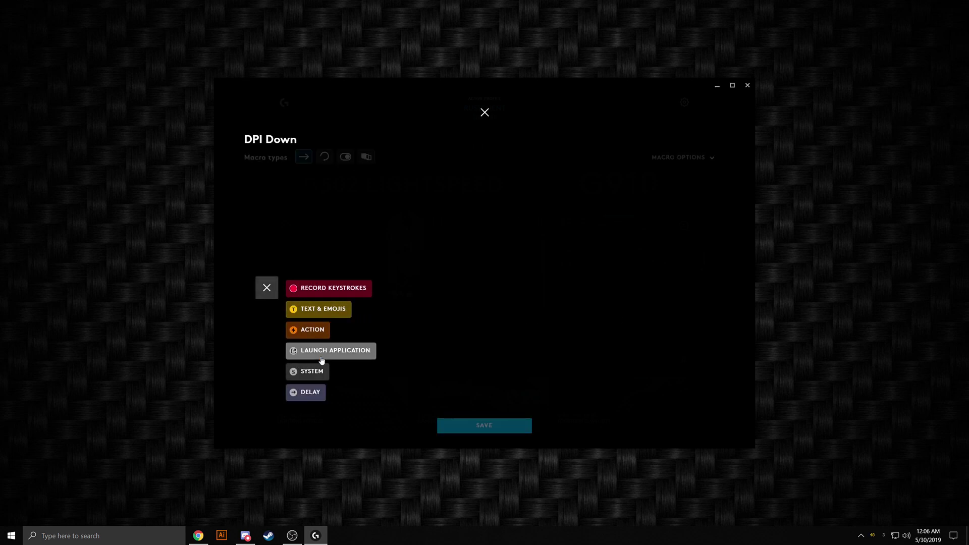
pyautogui.click(313, 374)
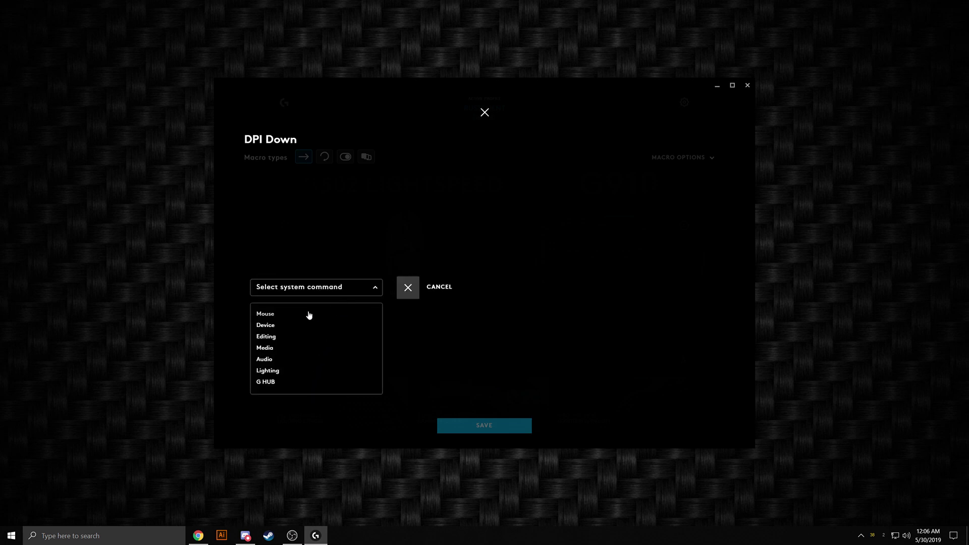
pyautogui.click(268, 318)
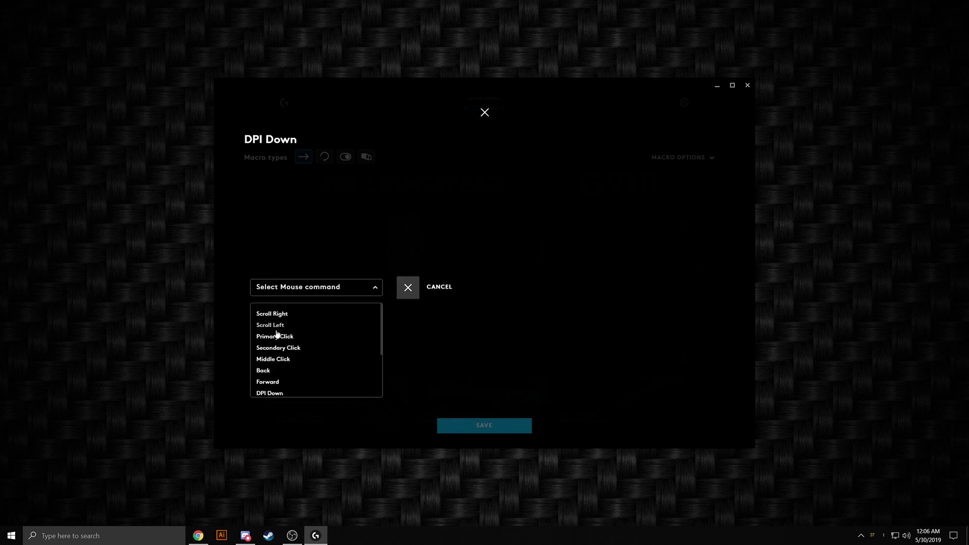
pyautogui.scroll(-1, 279, 360)
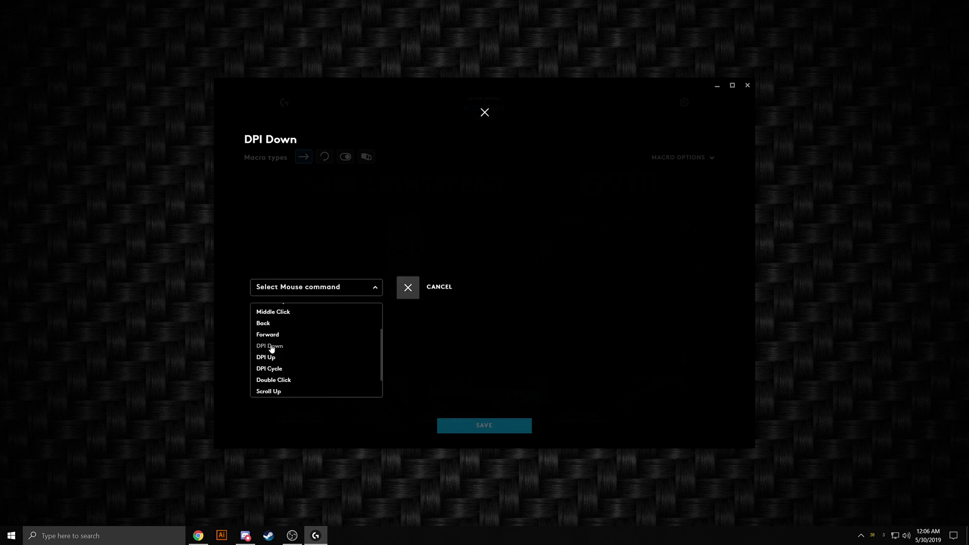
pyautogui.click(271, 346)
pyautogui.click(484, 425)
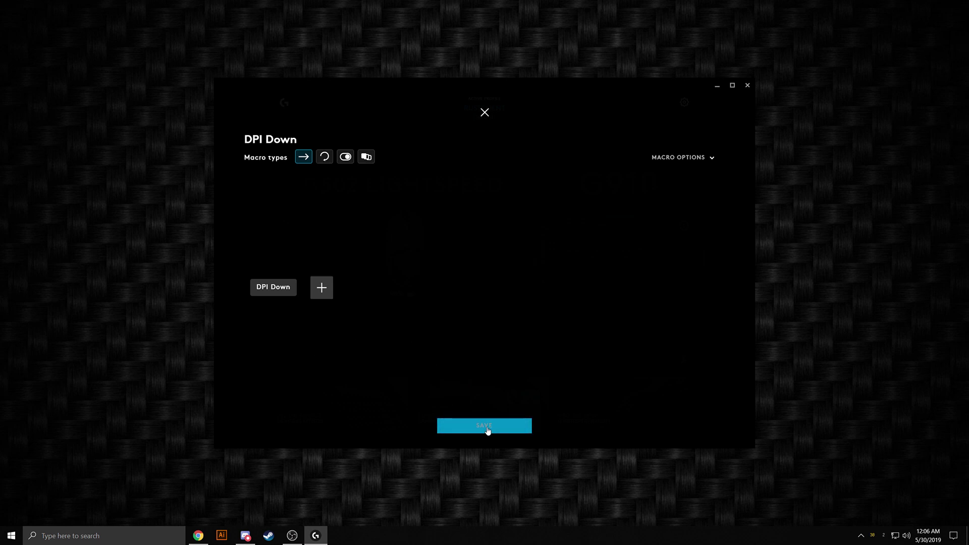
# Step: Create and save a No Repeat macro 'DPI Up' with the System > Mouse > DPI Up step
pyautogui.click(417, 355)
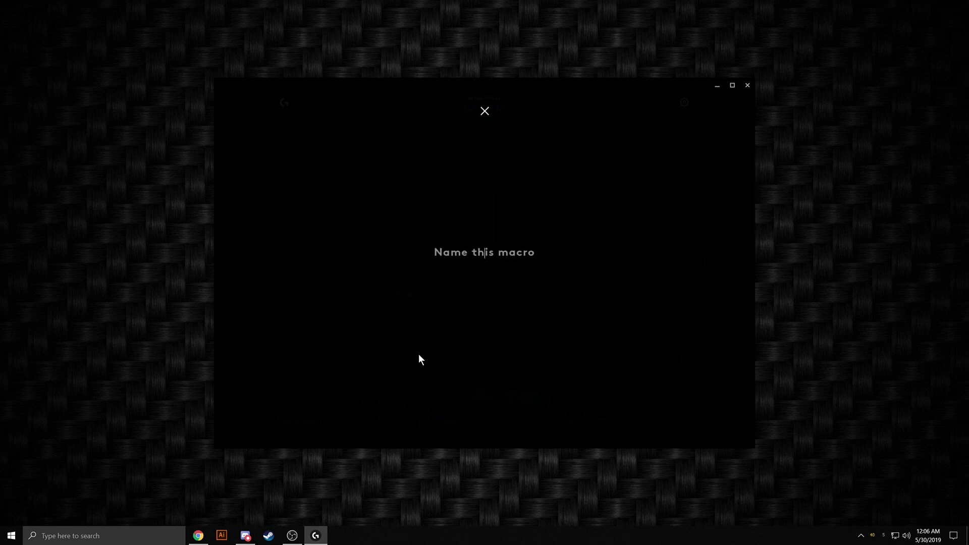
pyautogui.write('DPI U')
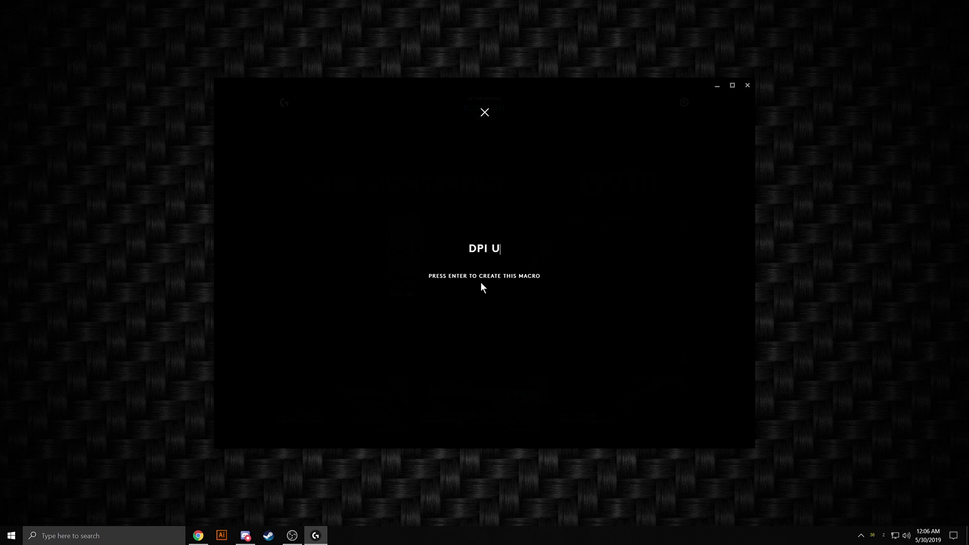
pyautogui.write('p')
pyautogui.press('Return')
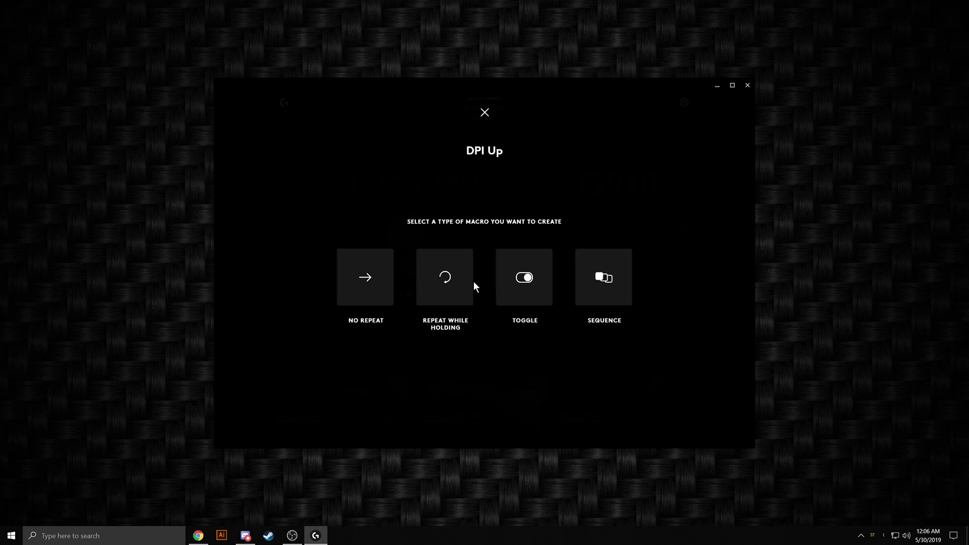
pyautogui.click(364, 291)
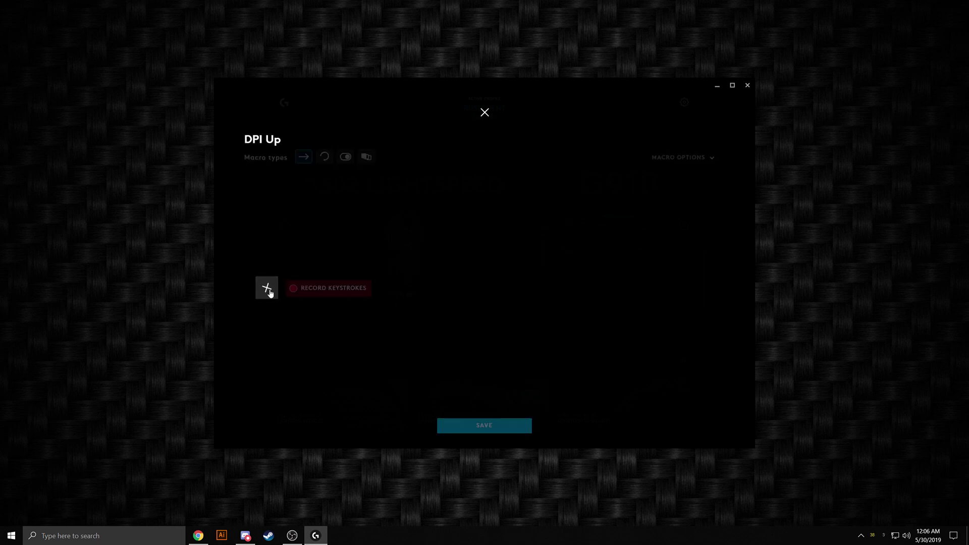
pyautogui.click(269, 291)
pyautogui.click(310, 372)
pyautogui.click(265, 314)
pyautogui.scroll(-3, 296, 335)
pyautogui.click(268, 360)
pyautogui.click(470, 432)
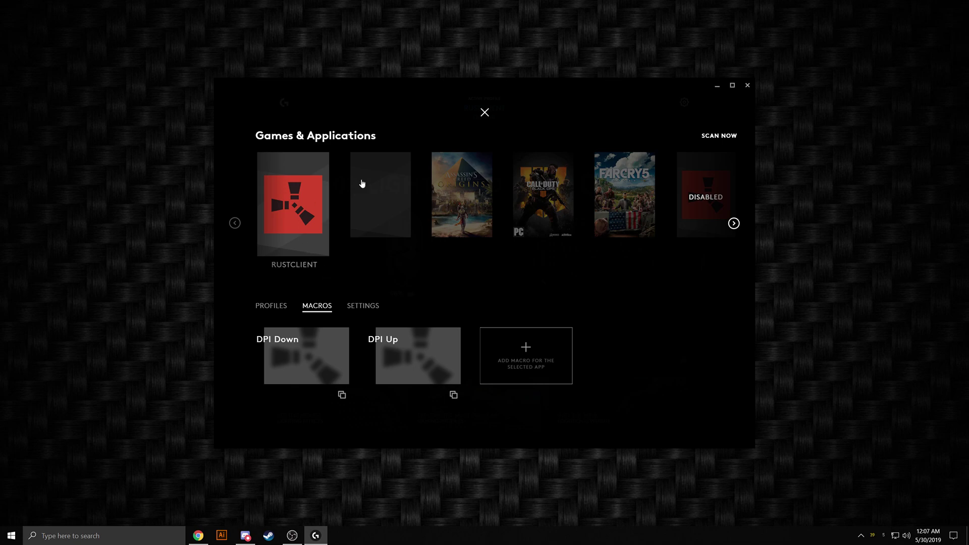
# Step: Open the G502 mouse's Sensitivity (DPI) settings for RustClient Default
pyautogui.click(484, 112)
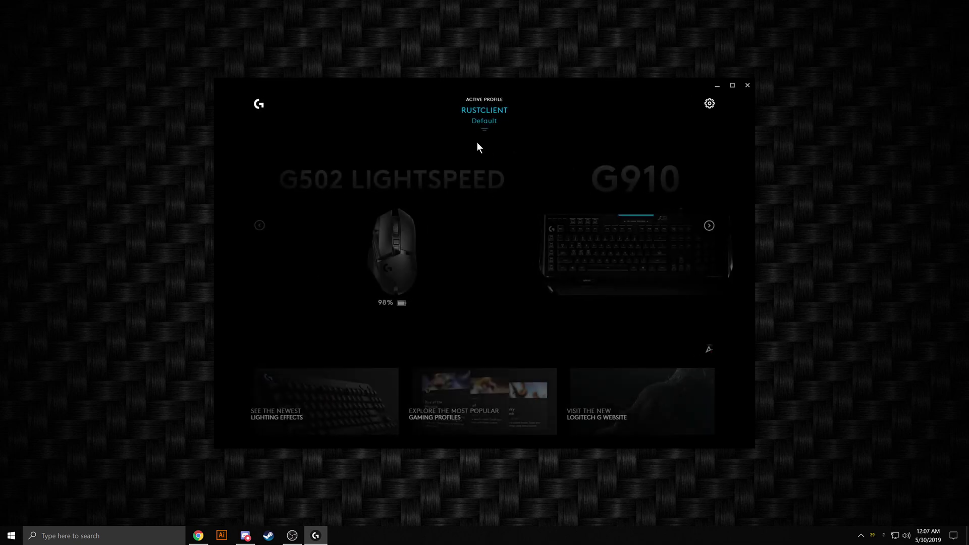
pyautogui.click(388, 252)
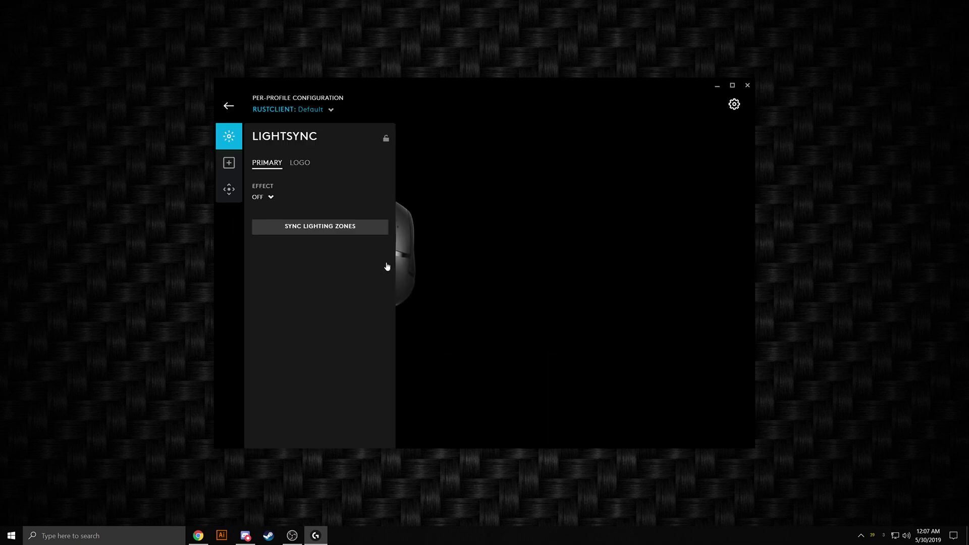
pyautogui.click(229, 189)
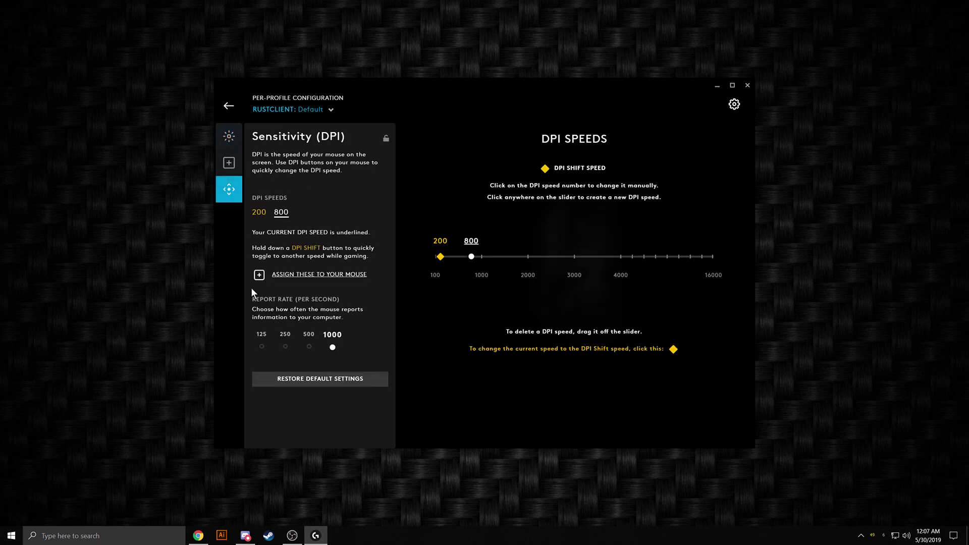
# Step: Add 1650 and 2700 DPI speeds, then remove both, leaving 200 and 800
pyautogui.click(512, 256)
pyautogui.click(563, 256)
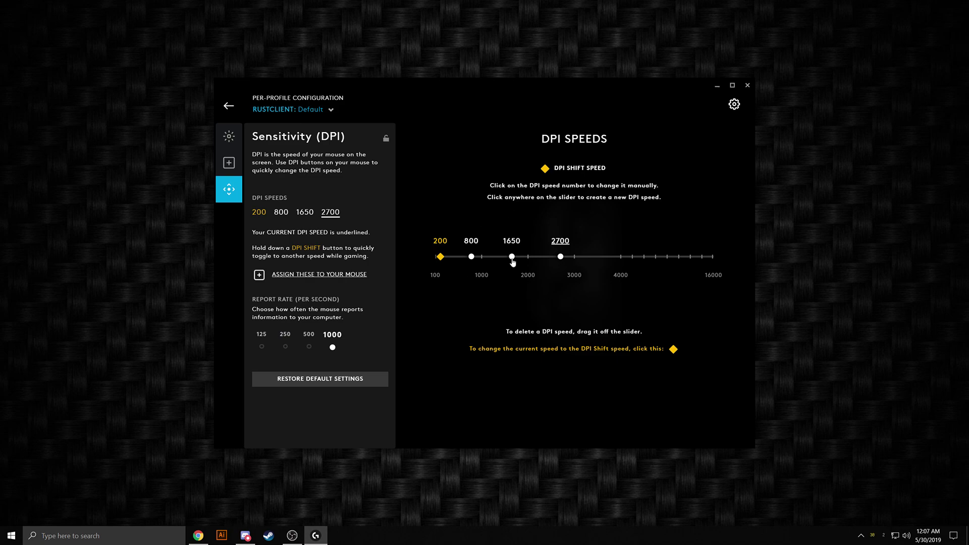
pyautogui.moveTo(512, 257); pyautogui.dragTo(519, 309)
pyautogui.moveTo(560, 256); pyautogui.dragTo(571, 449)
pyautogui.hotkey('alt', 'Tab')
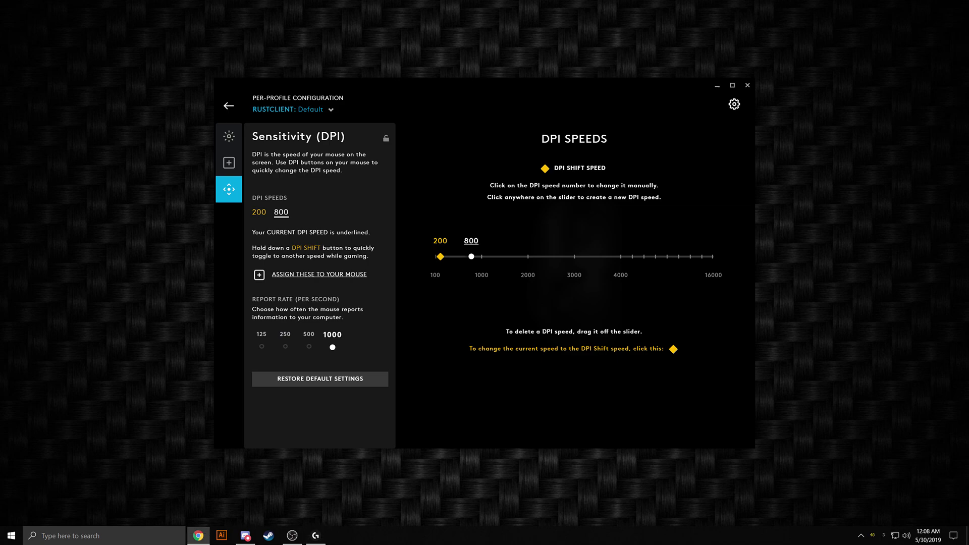